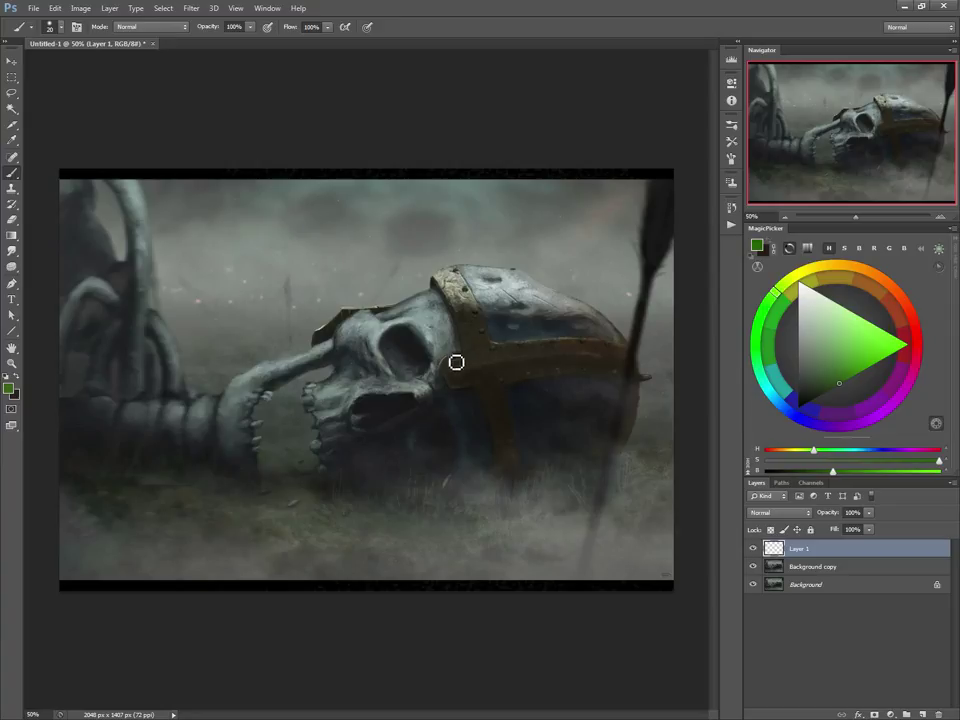
# Load a textured brush preset in red and shrink it to 20 px
pyautogui.rightClick(461, 326)
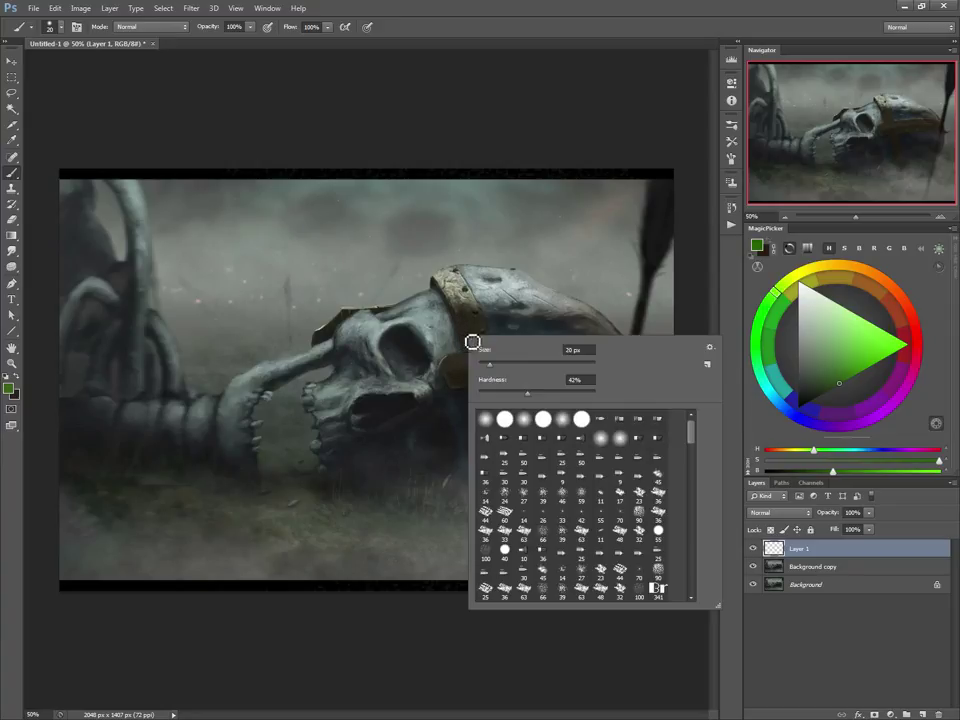
pyautogui.click(657, 488)
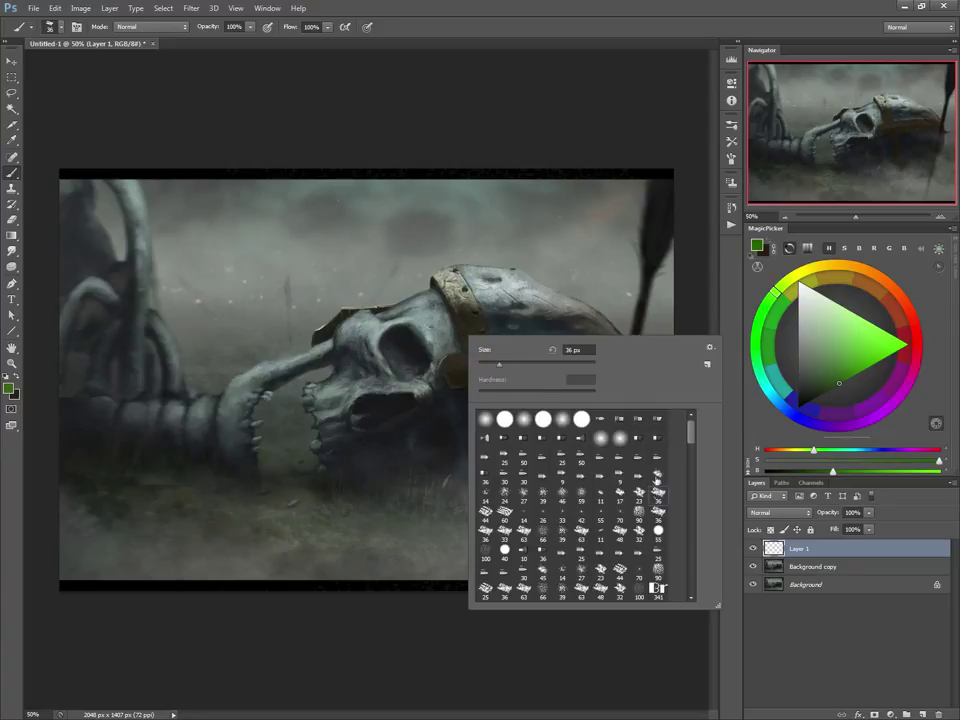
pyautogui.click(912, 342)
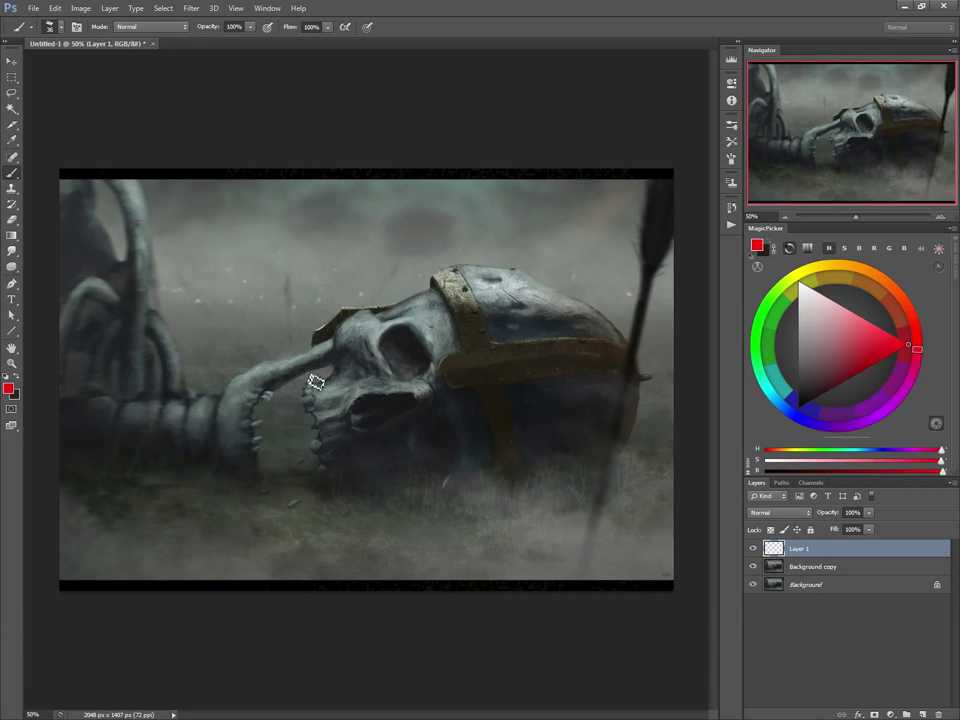
pyautogui.press('[')
pyautogui.press('[')
# Box the jaw gap in thick red, then start a 9 px red loop in the upper-left sky
pyautogui.moveTo(319, 375)
pyautogui.mouseDown()
pyautogui.moveTo(316, 482)
pyautogui.moveTo(279, 399)
pyautogui.moveTo(272, 480)
pyautogui.moveTo(317, 491)
pyautogui.mouseUp()
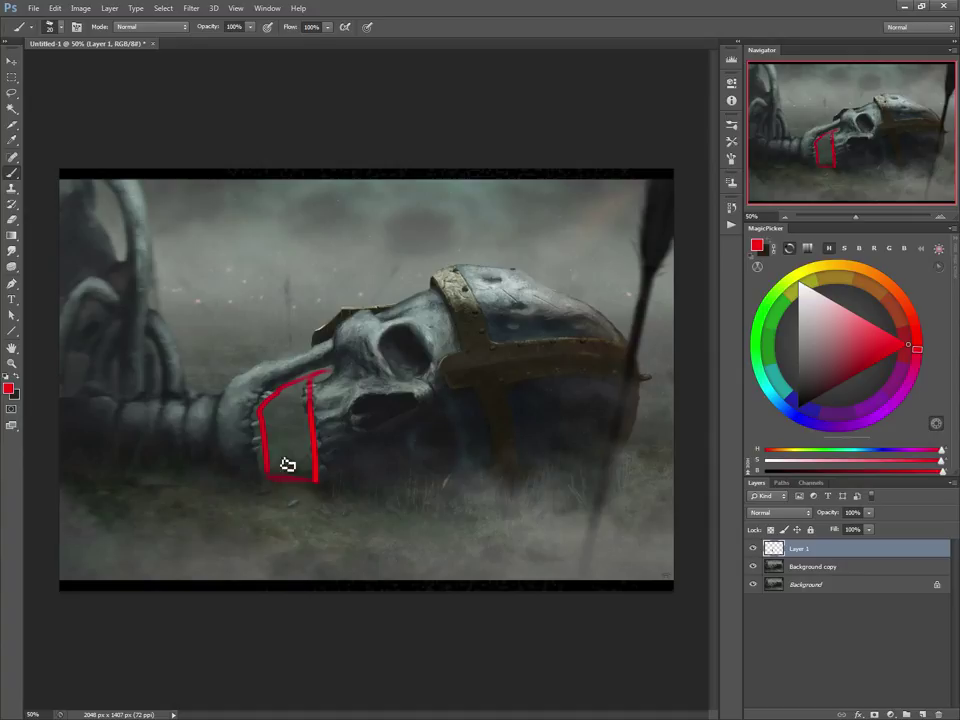
pyautogui.press('[')
pyautogui.press('[')
pyautogui.moveTo(262, 238); pyautogui.dragTo(264, 266)
pyautogui.moveTo(259, 240)
pyautogui.mouseDown()
pyautogui.moveTo(211, 206)
pyautogui.moveTo(186, 245)
pyautogui.moveTo(216, 279)
pyautogui.mouseUp()
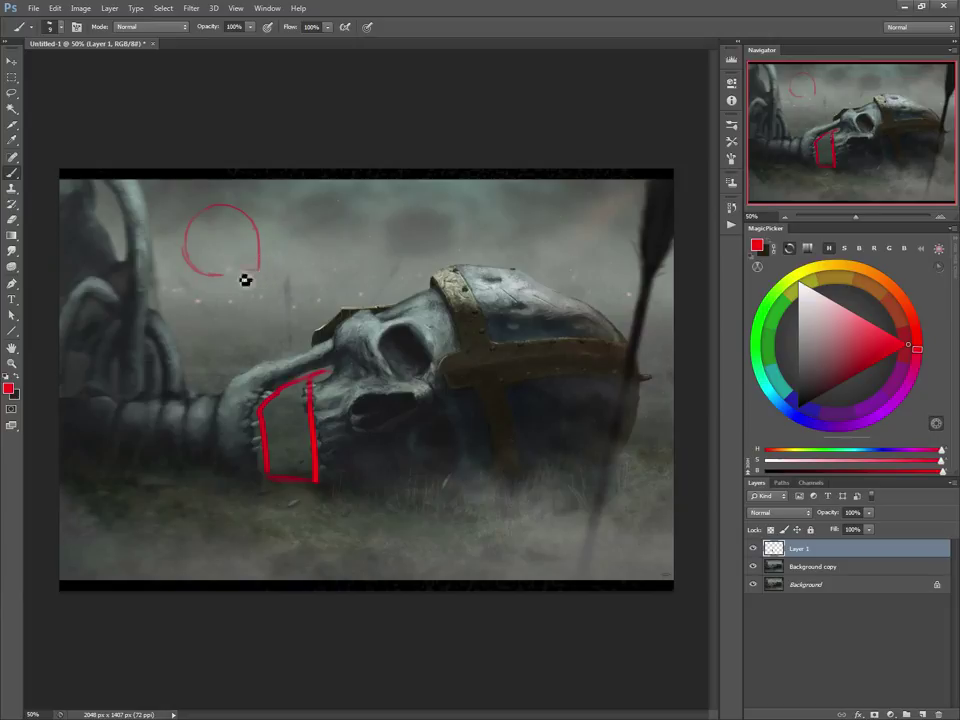
# Close the red cranium loop and add cheekbone, jaw and teeth strokes beneath it
pyautogui.moveTo(258, 271); pyautogui.dragTo(220, 274)
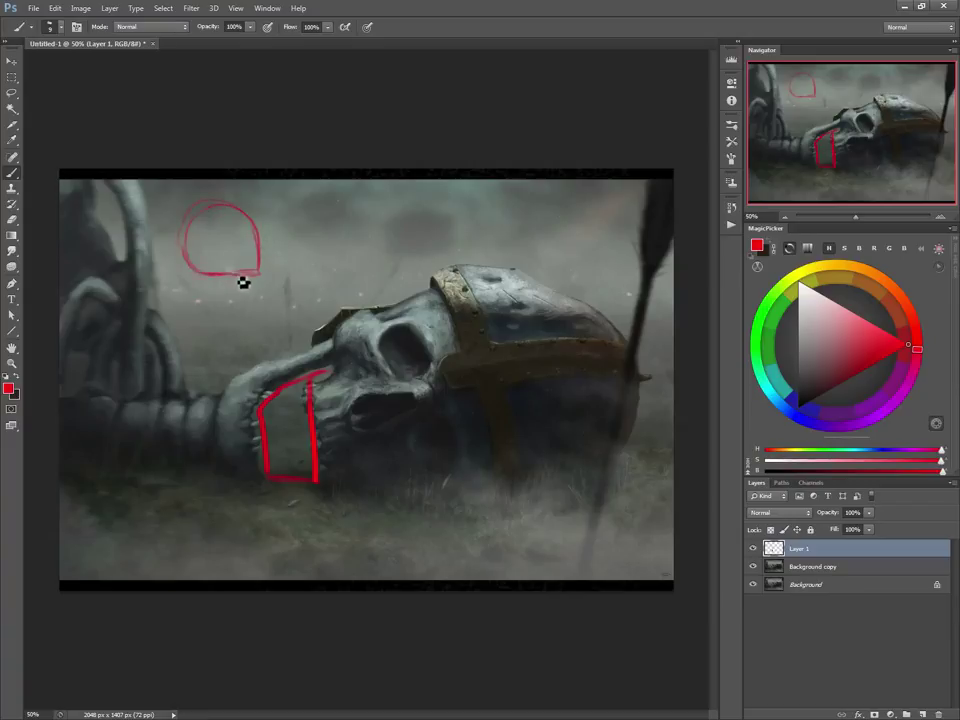
pyautogui.moveTo(259, 271); pyautogui.dragTo(242, 274)
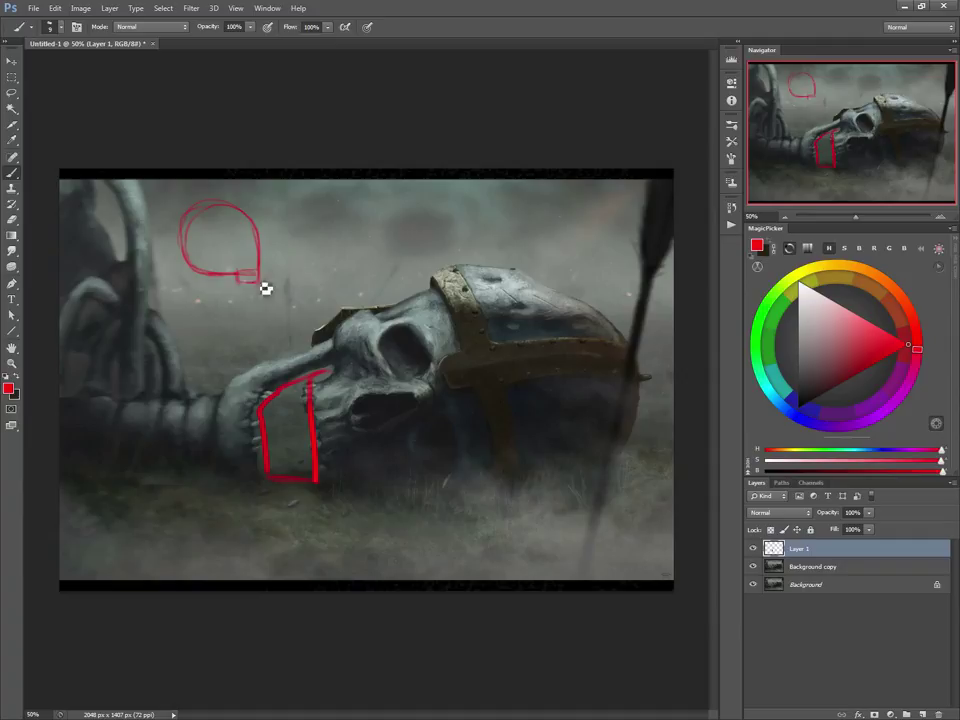
pyautogui.moveTo(259, 269); pyautogui.dragTo(239, 283)
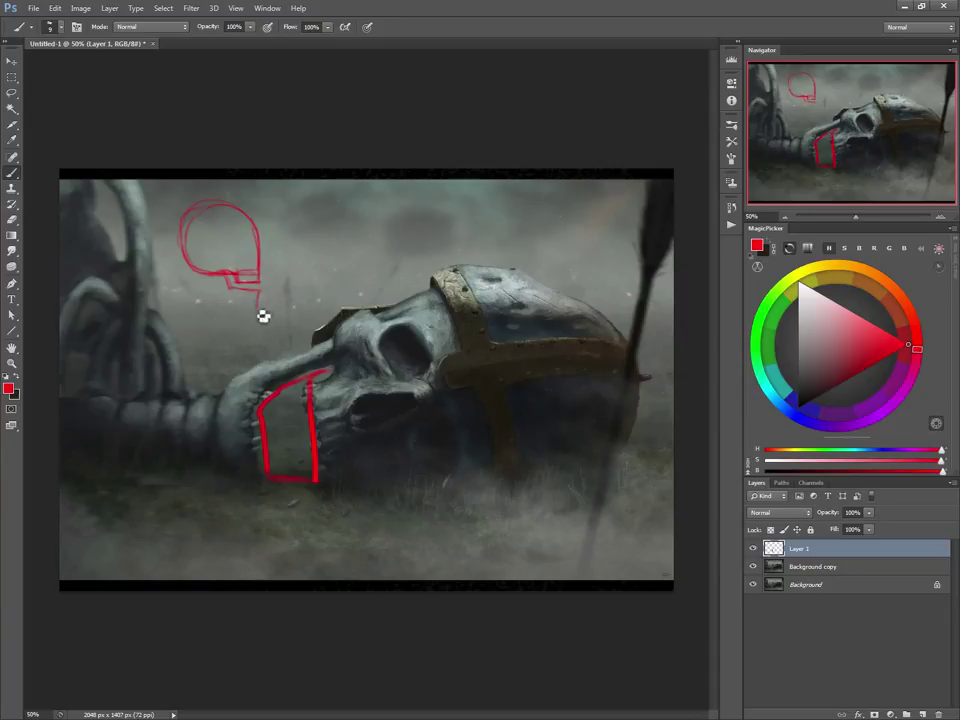
pyautogui.moveTo(256, 306)
pyautogui.mouseDown()
pyautogui.moveTo(221, 280)
pyautogui.moveTo(223, 296)
pyautogui.moveTo(216, 270)
pyautogui.moveTo(228, 262)
pyautogui.mouseUp()
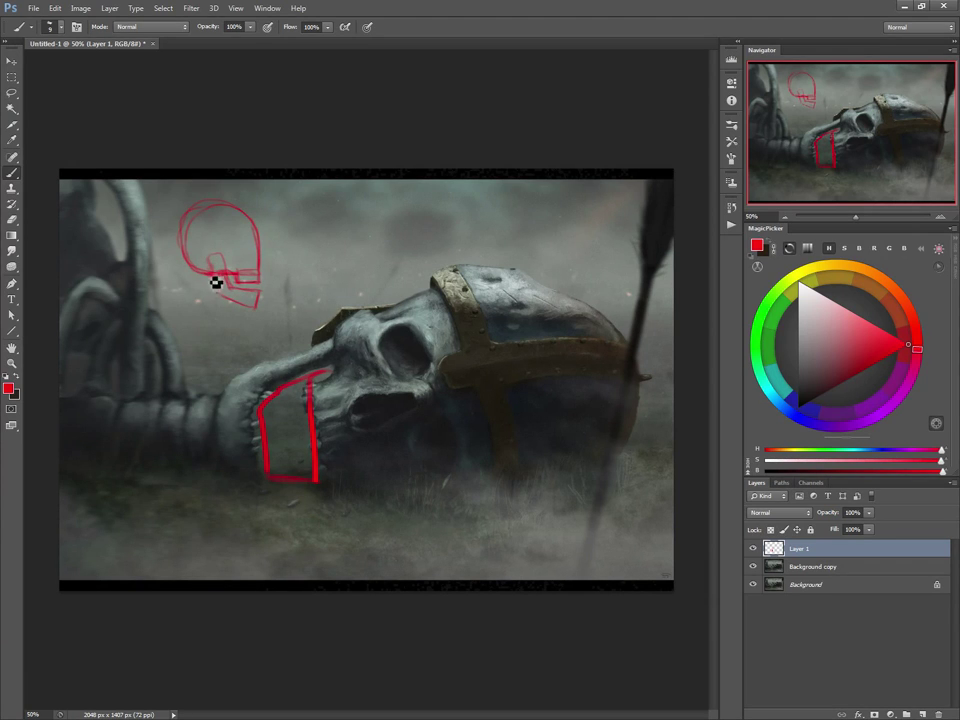
pyautogui.moveTo(205, 270)
pyautogui.mouseDown()
pyautogui.moveTo(214, 274)
pyautogui.moveTo(196, 302)
pyautogui.moveTo(208, 313)
pyautogui.mouseUp()
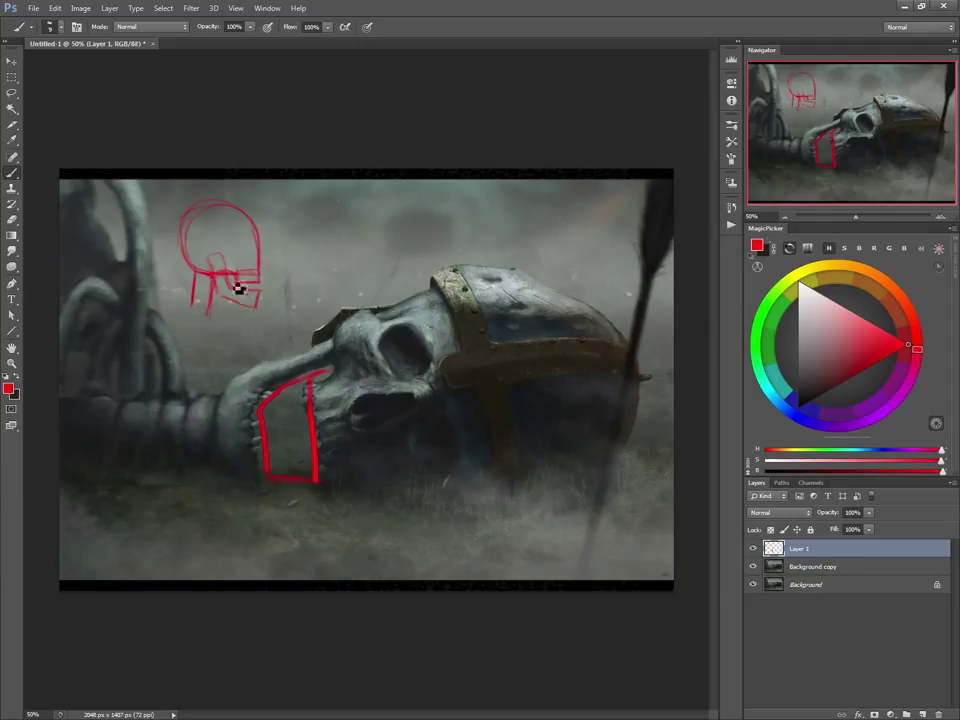
pyautogui.moveTo(229, 272)
pyautogui.mouseDown()
pyautogui.moveTo(229, 293)
pyautogui.moveTo(255, 313)
pyautogui.moveTo(204, 300)
pyautogui.mouseUp()
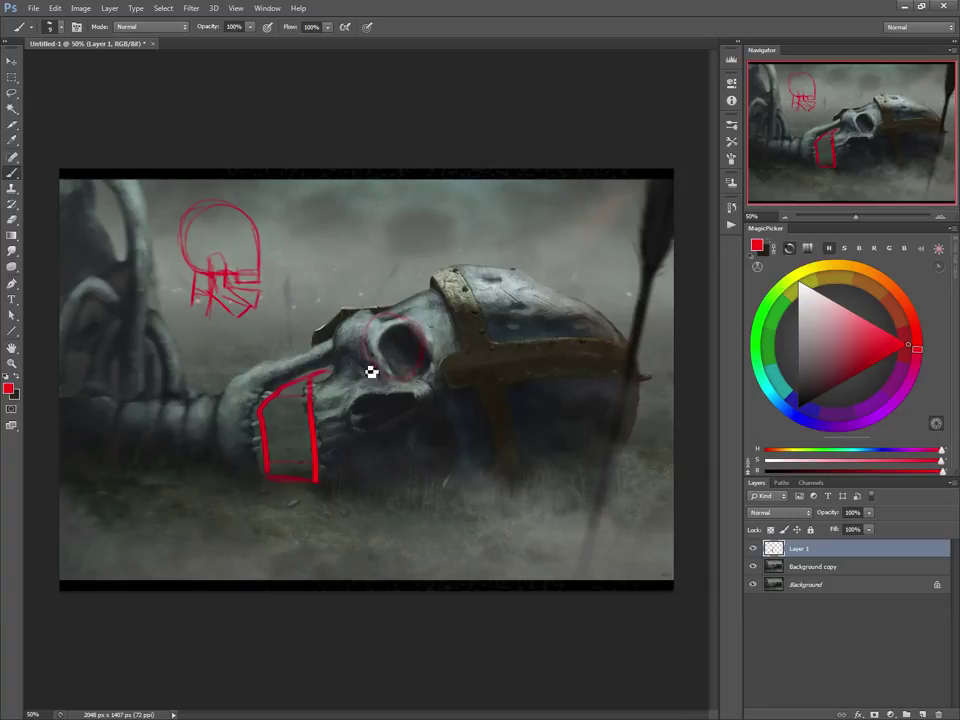
# Circle the eye socket and below the cheek in red, then trace red lines along the neck and spine
pyautogui.moveTo(373, 371); pyautogui.dragTo(376, 373)
pyautogui.moveTo(428, 425); pyautogui.dragTo(407, 461)
pyautogui.moveTo(402, 394); pyautogui.dragTo(401, 422)
pyautogui.moveTo(225, 401); pyautogui.dragTo(217, 455)
pyautogui.moveTo(186, 396); pyautogui.dragTo(146, 172)
# Trace the helmet's top-left edge and sweep a larger red helmet arc above it
pyautogui.moveTo(430, 280); pyautogui.dragTo(250, 350)
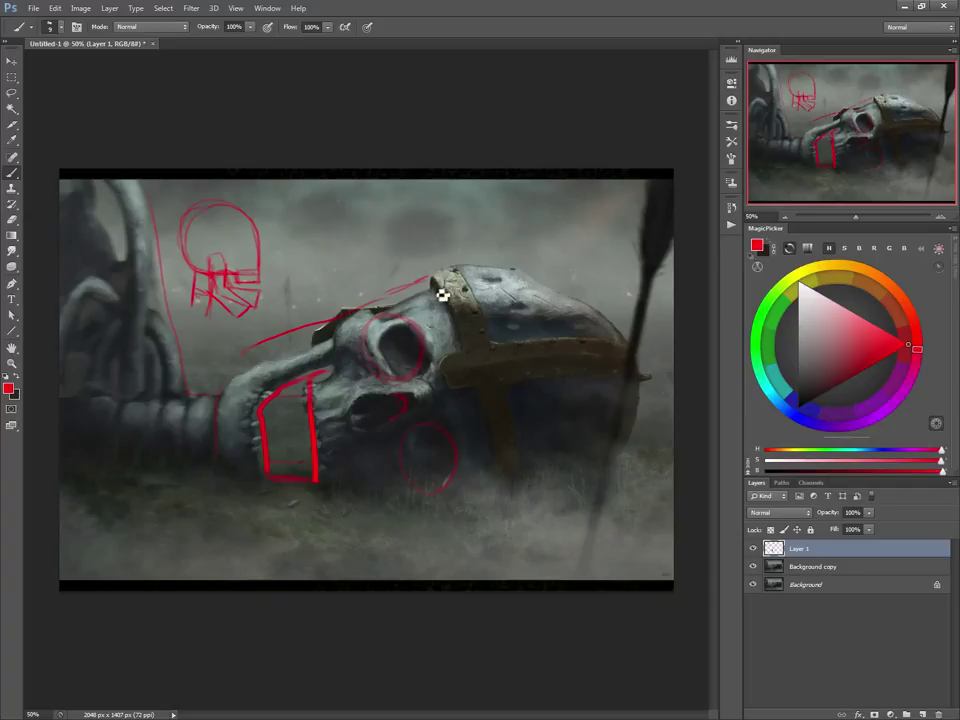
pyautogui.moveTo(412, 259)
pyautogui.mouseDown()
pyautogui.moveTo(431, 278)
pyautogui.moveTo(568, 246)
pyautogui.mouseUp()
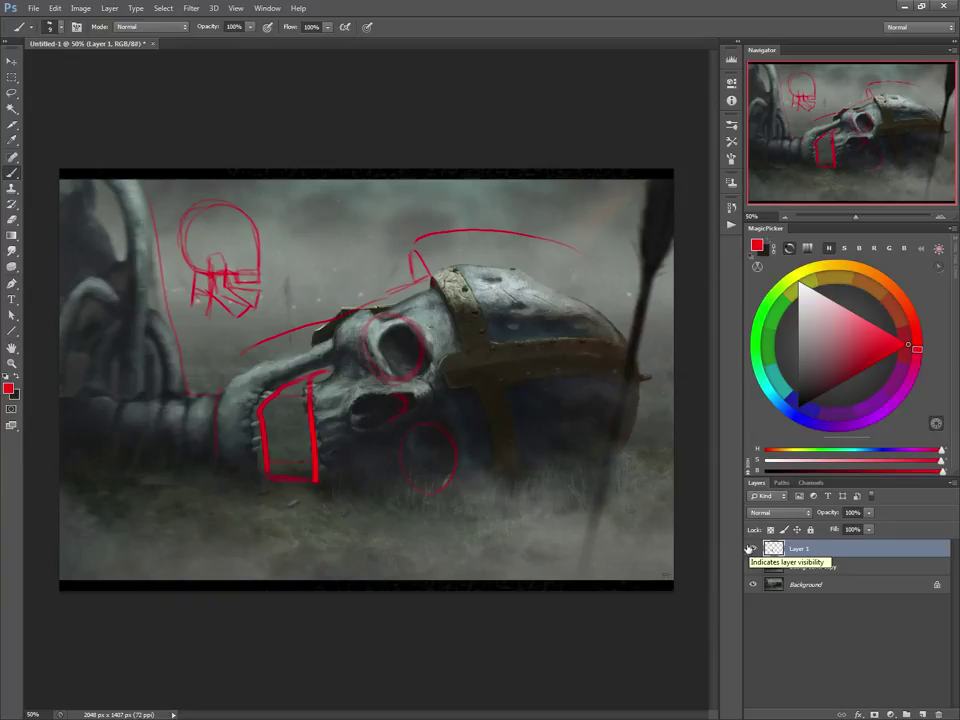
# Compare against the original with Layer 1 hidden, then erase the jaw rectangle's left side
pyautogui.click(753, 549)
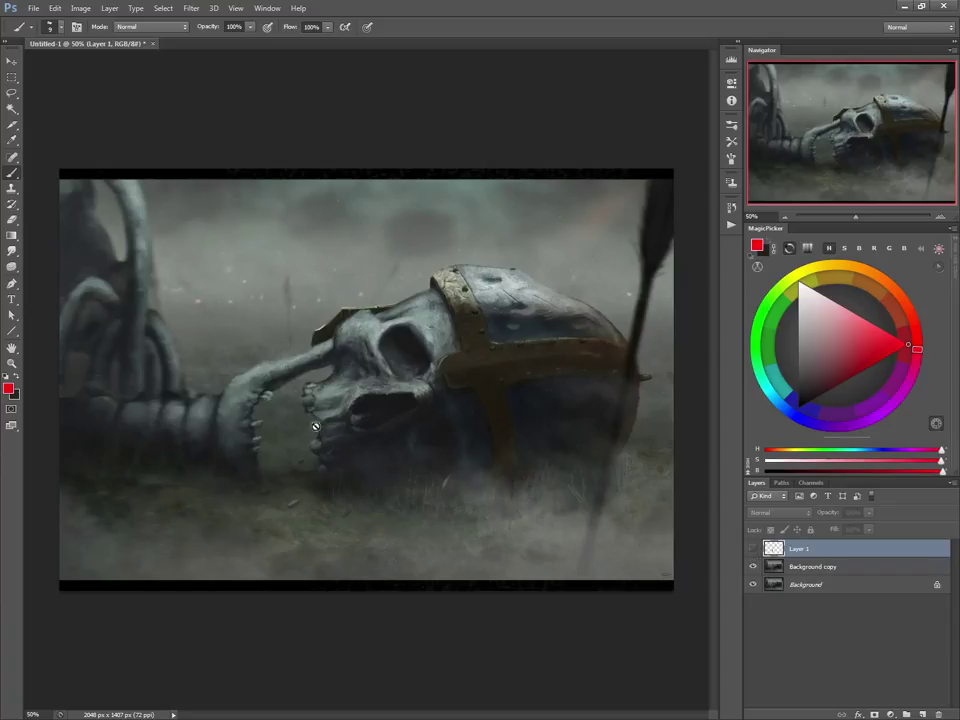
pyautogui.hotkey('ctrl', ',')
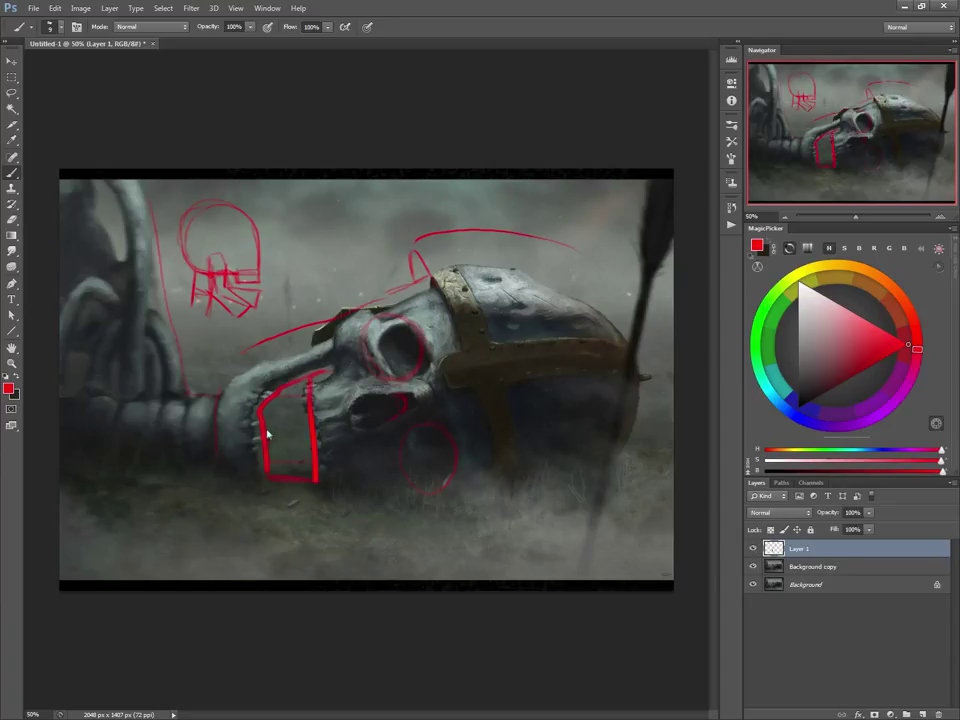
pyautogui.press('e')
pyautogui.moveTo(264, 472); pyautogui.dragTo(253, 424)
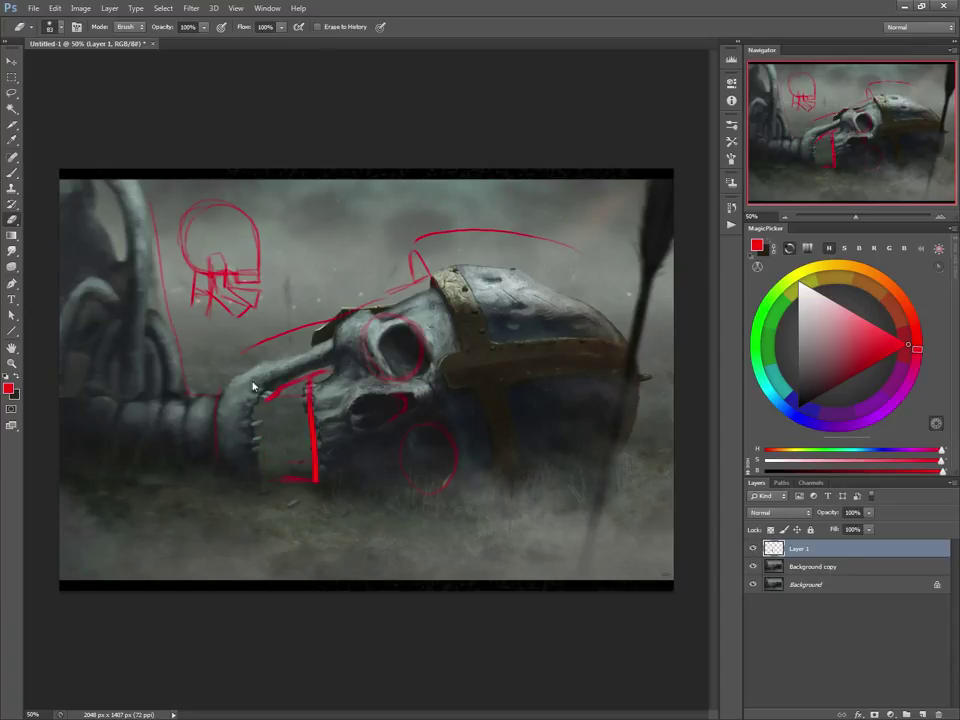
pyautogui.press('b')
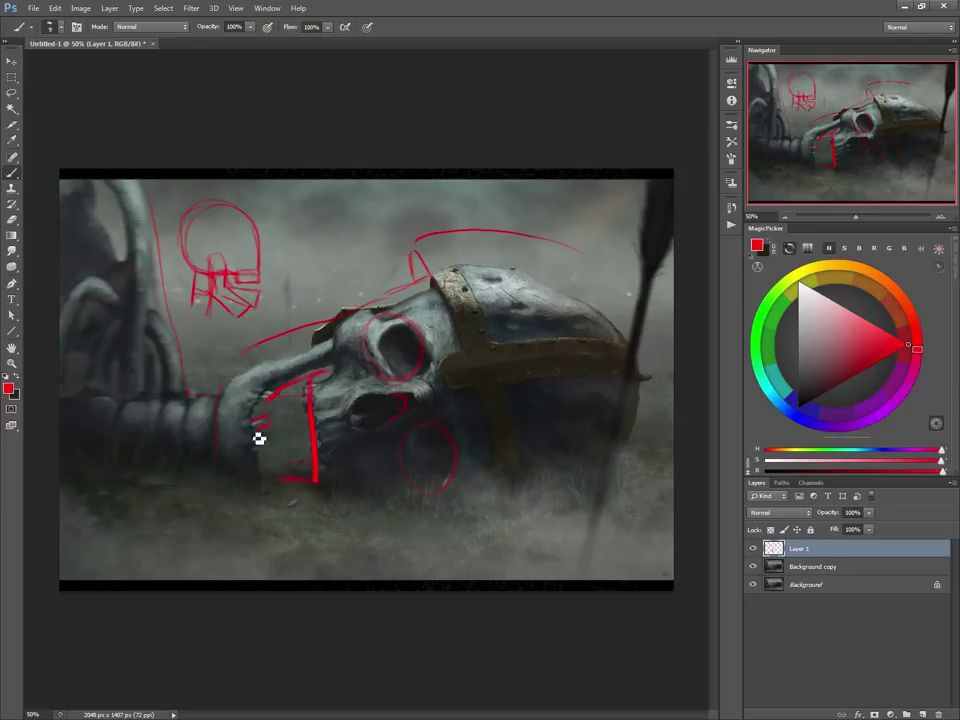